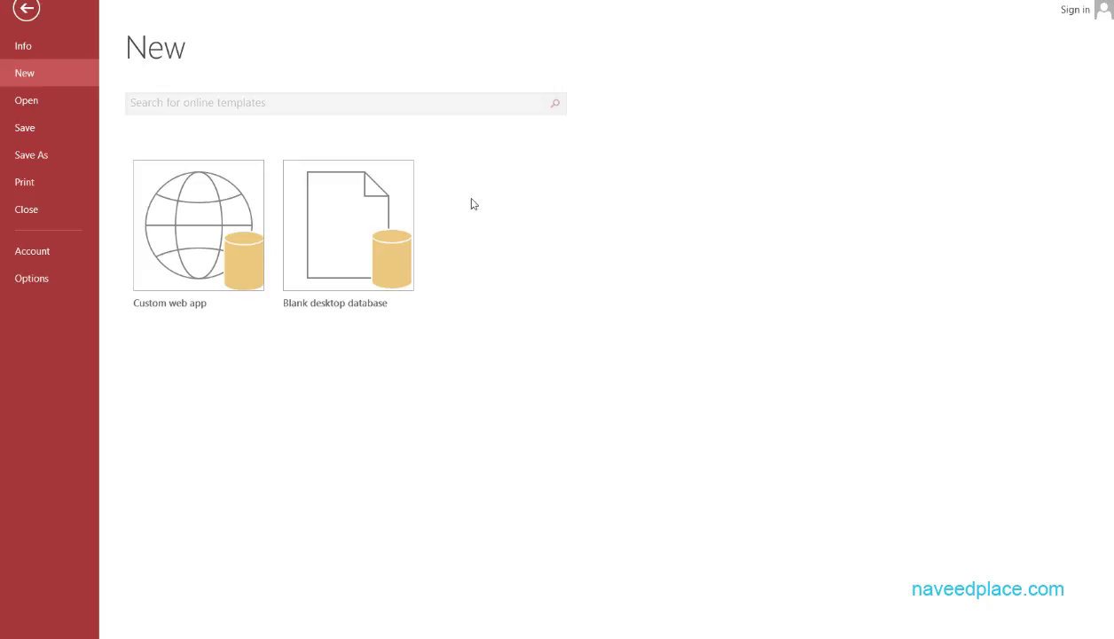
Create a new blank desktop database after clearing its default file name
{"action": "left_click", "coordinate": [368, 280]}
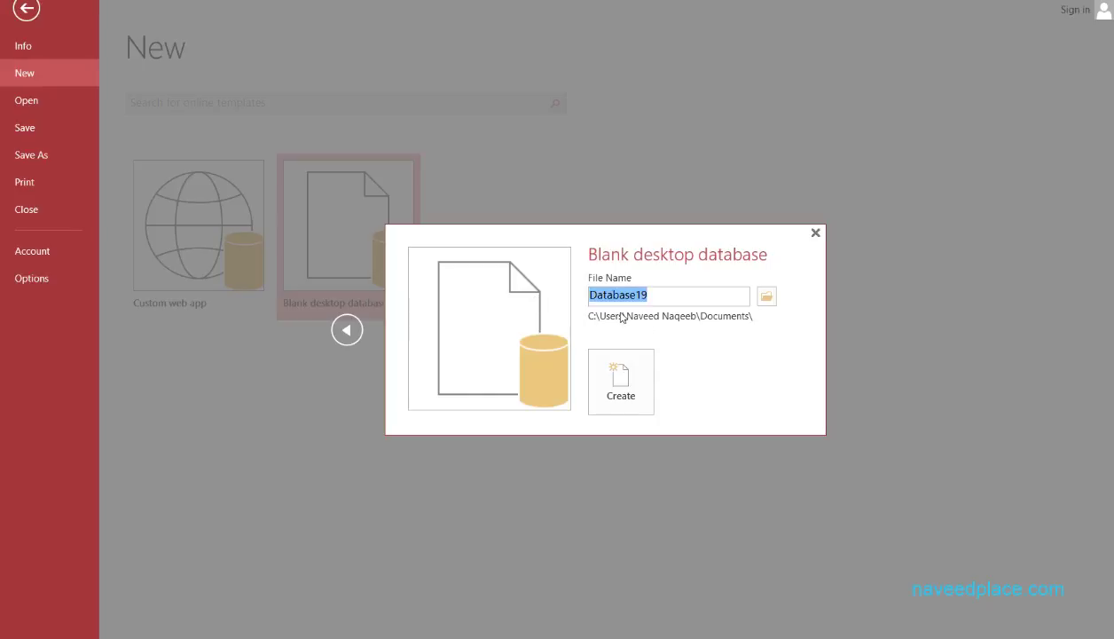
{"action": "key", "text": "BackSpace"}
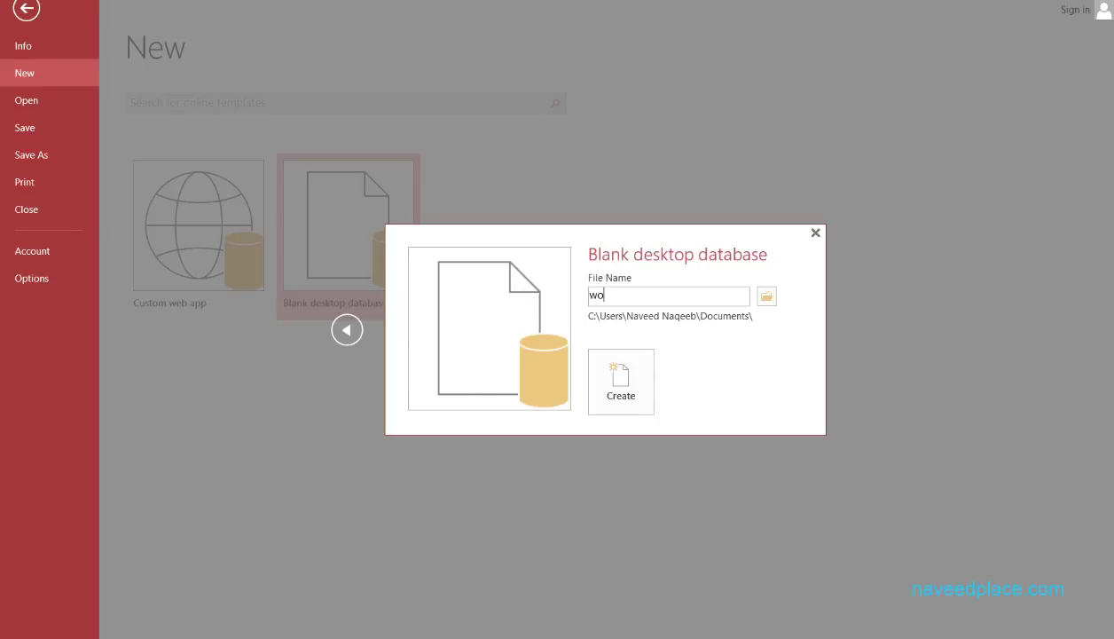
{"action": "left_click", "coordinate": [621, 389]}
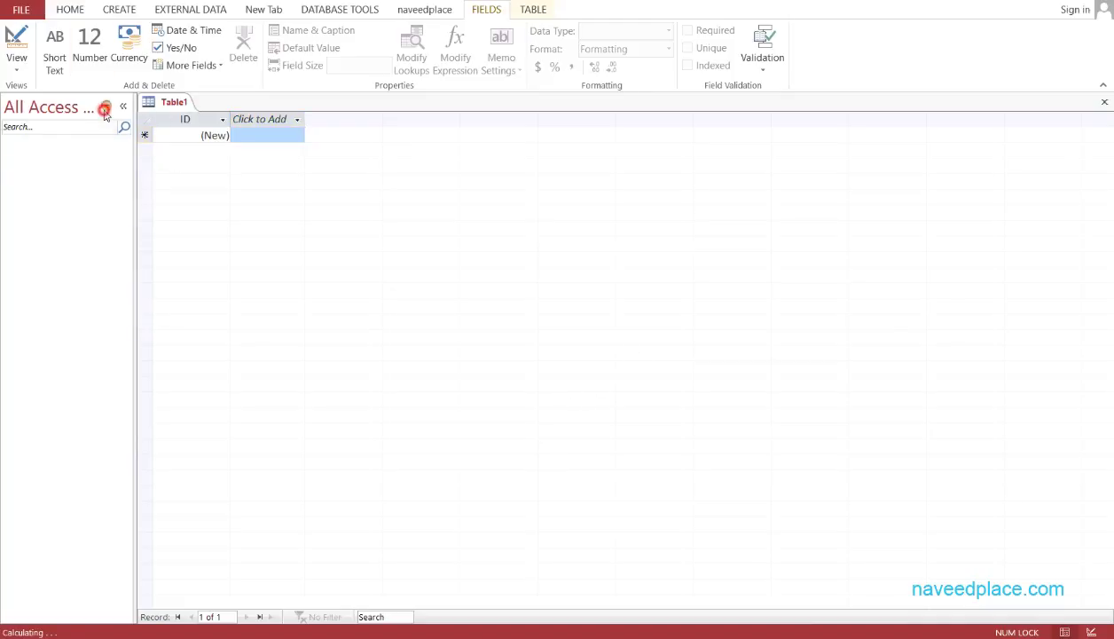
Group the Navigation Pane by Custom and open Table1 in Design View, saving it as Table1
{"action": "left_click", "coordinate": [106, 106]}
{"action": "left_click", "coordinate": [62, 149]}
{"action": "right_click", "coordinate": [33, 172]}
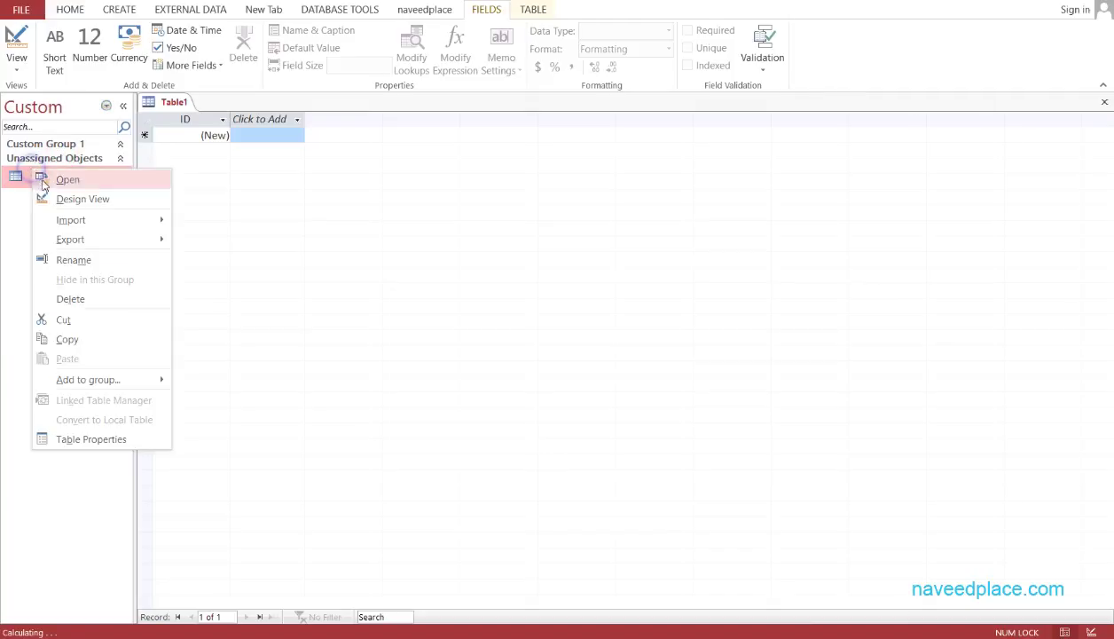
{"action": "left_click", "coordinate": [105, 208]}
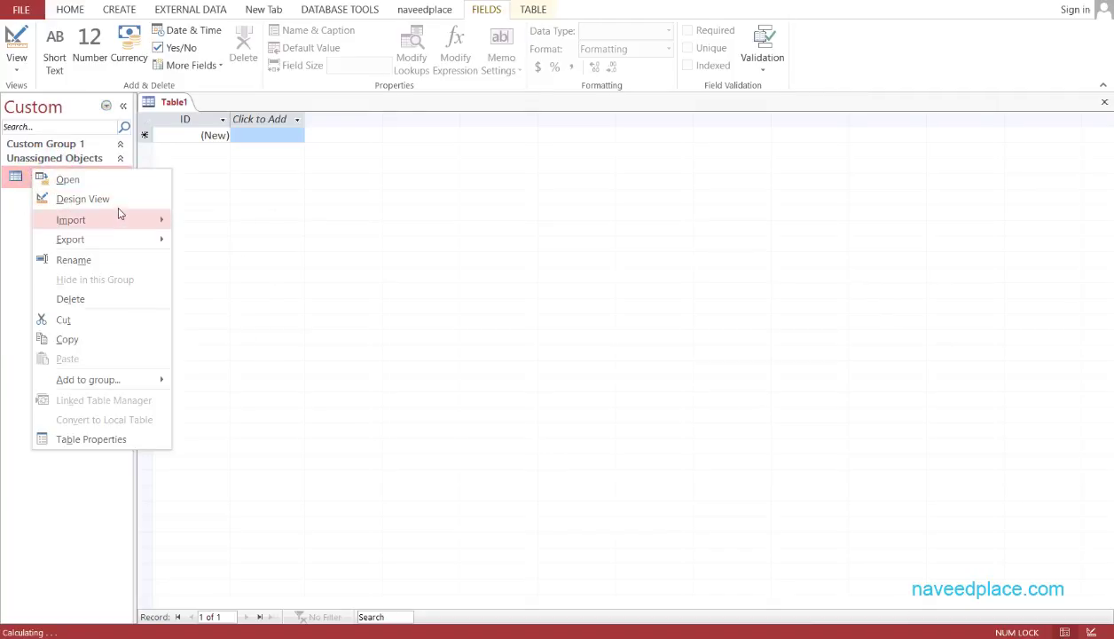
{"action": "left_click", "coordinate": [106, 201]}
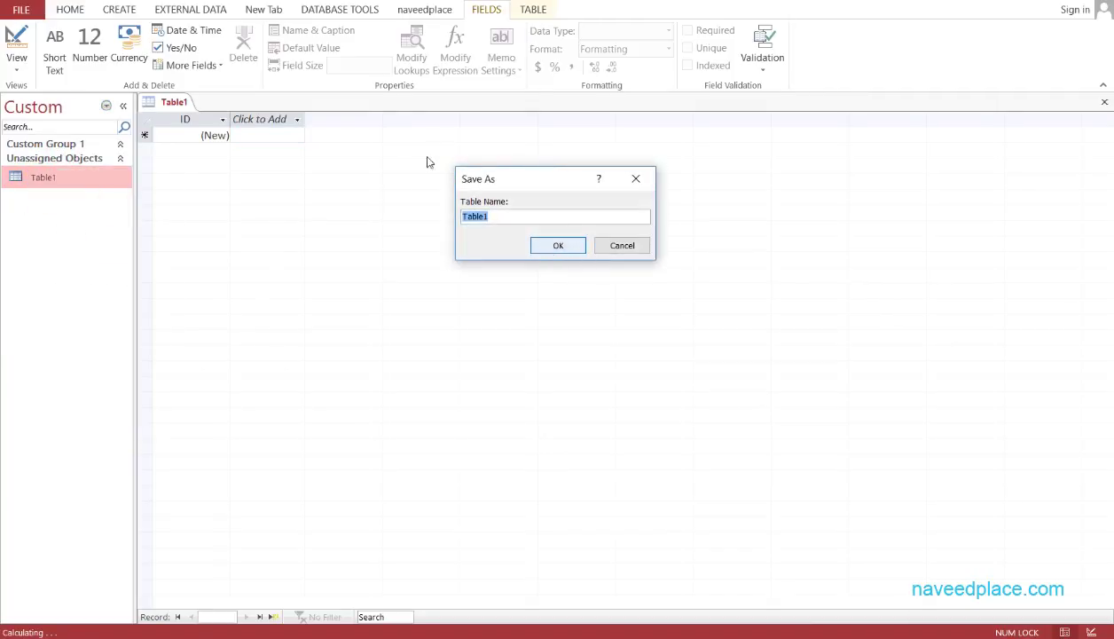
{"action": "left_click", "coordinate": [558, 253]}
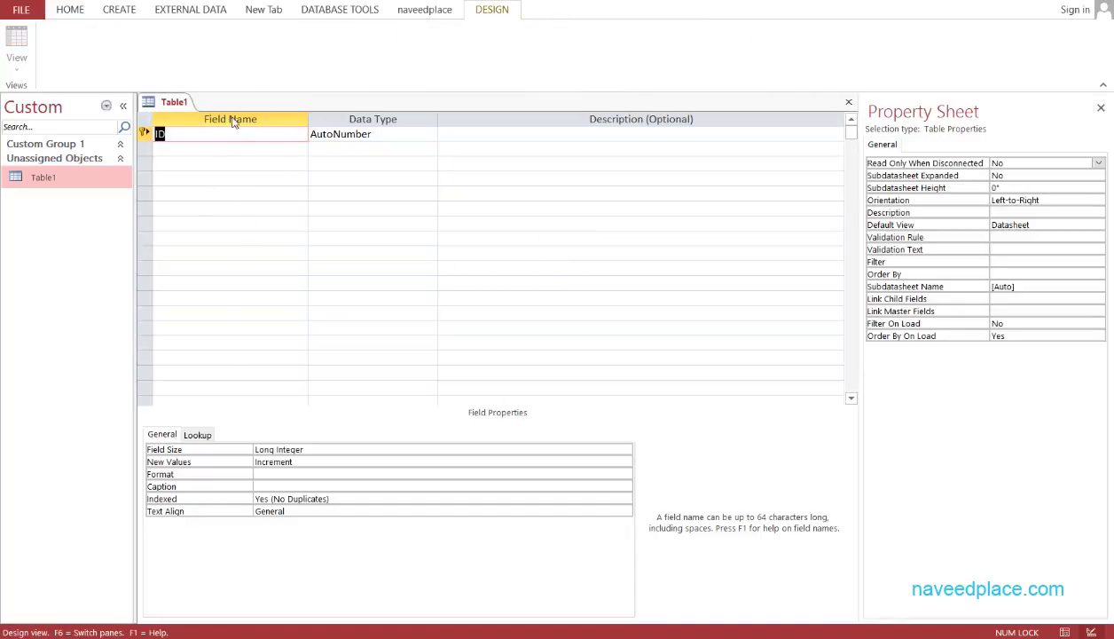
Add Names and Courses as Short Text fields below the ID field
{"action": "left_click", "coordinate": [205, 155]}
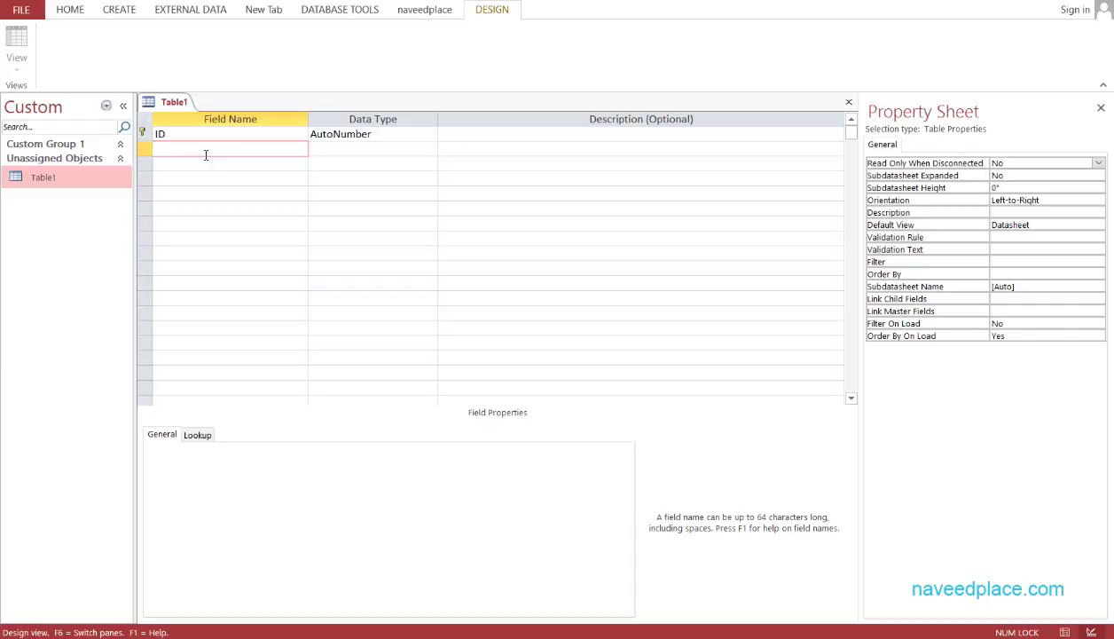
{"action": "left_click", "coordinate": [205, 132]}
{"action": "left_click", "coordinate": [177, 147]}
{"action": "type", "text": "Names"}
{"action": "left_click", "coordinate": [410, 152]}
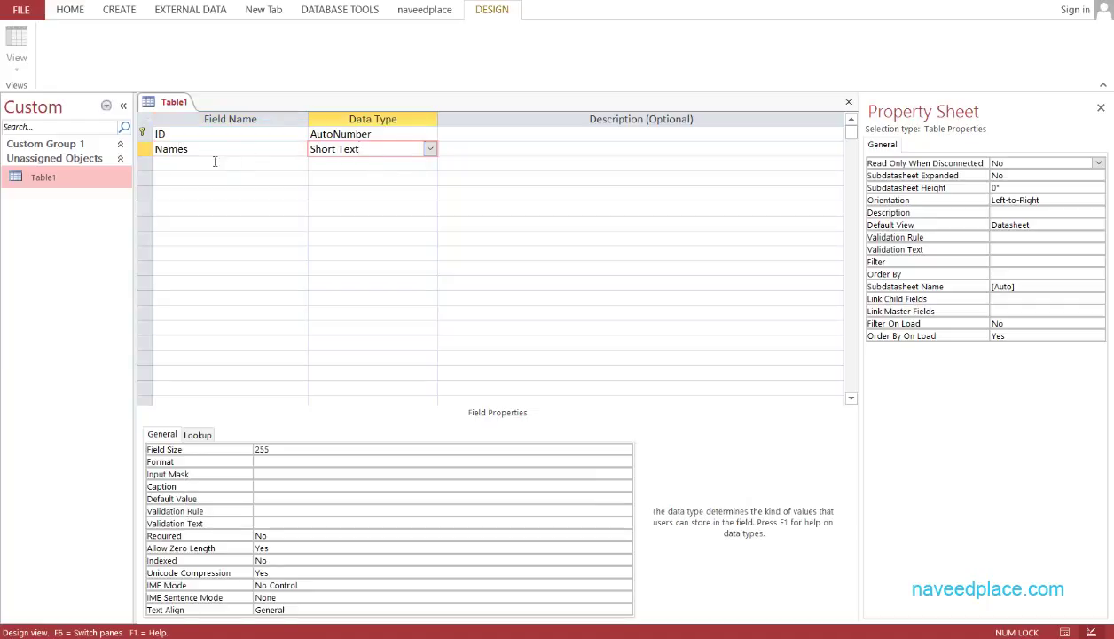
{"action": "left_click", "coordinate": [206, 164]}
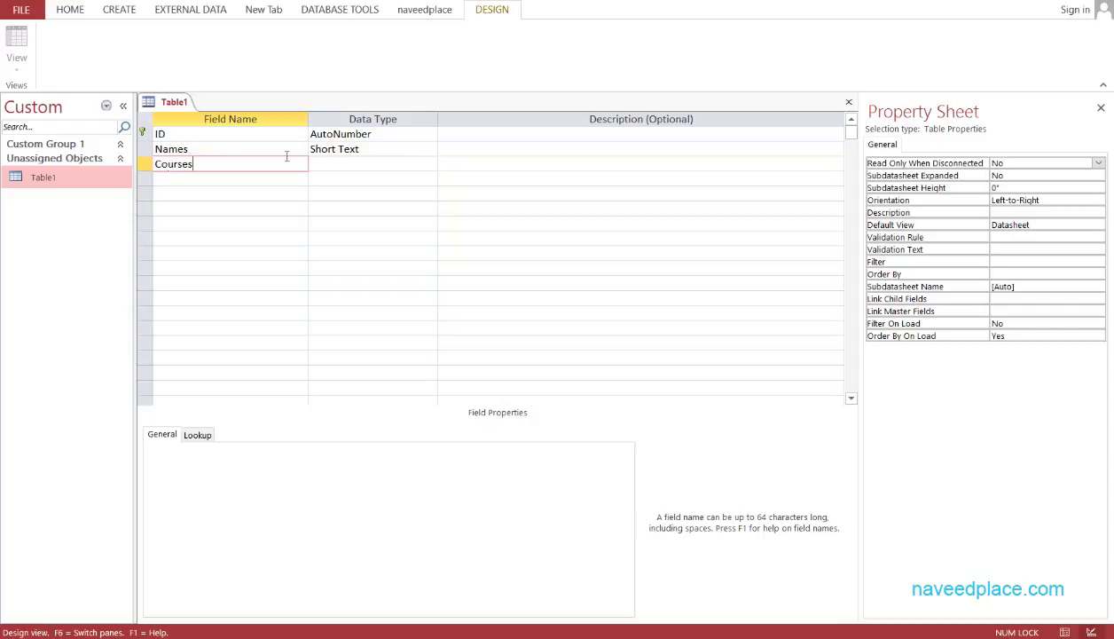
{"action": "left_click", "coordinate": [344, 164]}
{"action": "left_click", "coordinate": [204, 180]}
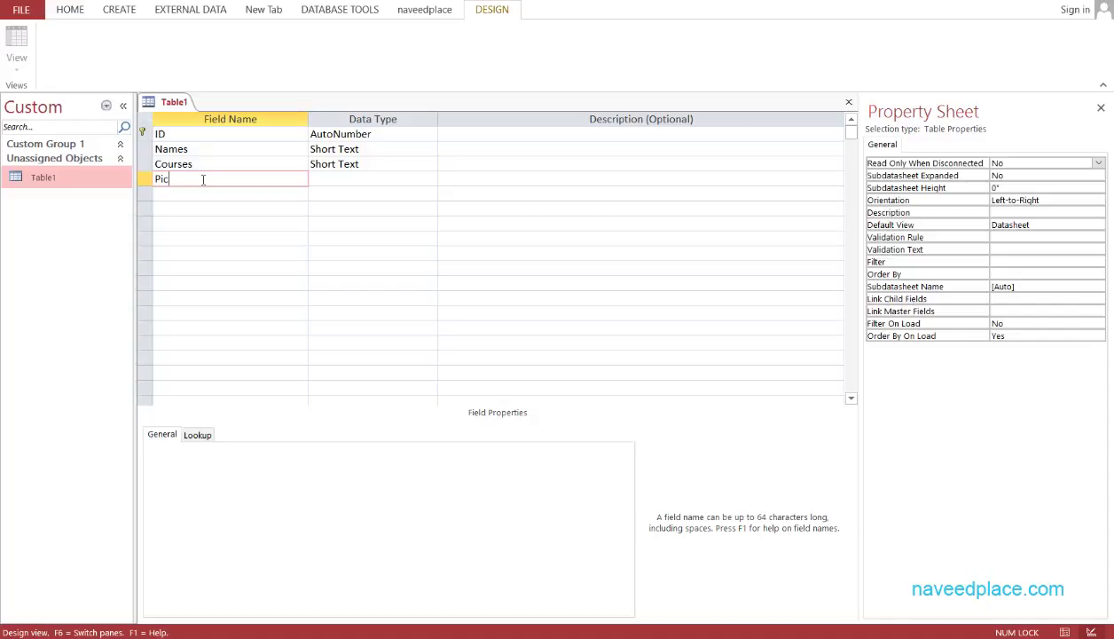
Add a Picture field with the Attachment data type
{"action": "type", "text": "Picture"}
{"action": "left_click", "coordinate": [394, 183]}
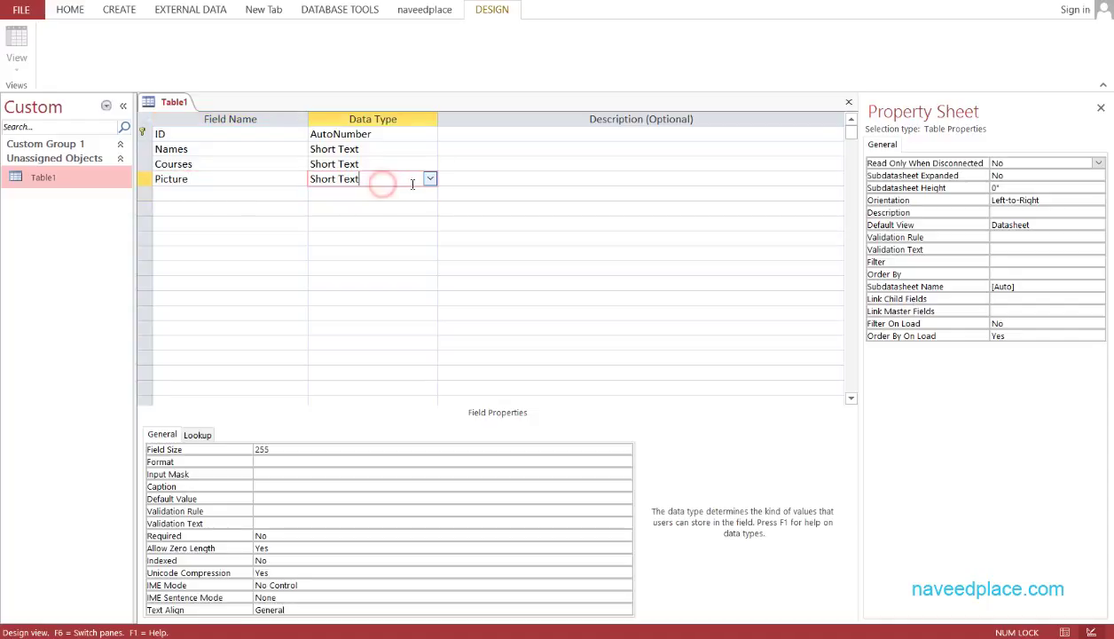
{"action": "left_click", "coordinate": [429, 179]}
{"action": "left_click", "coordinate": [362, 328]}
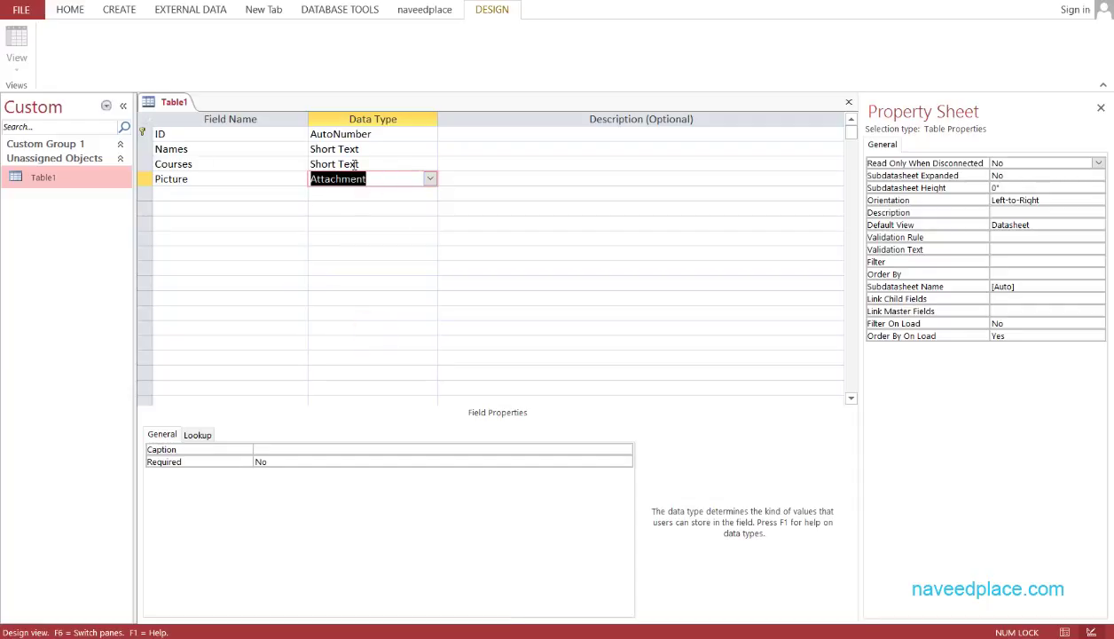
{"action": "right_click", "coordinate": [88, 179]}
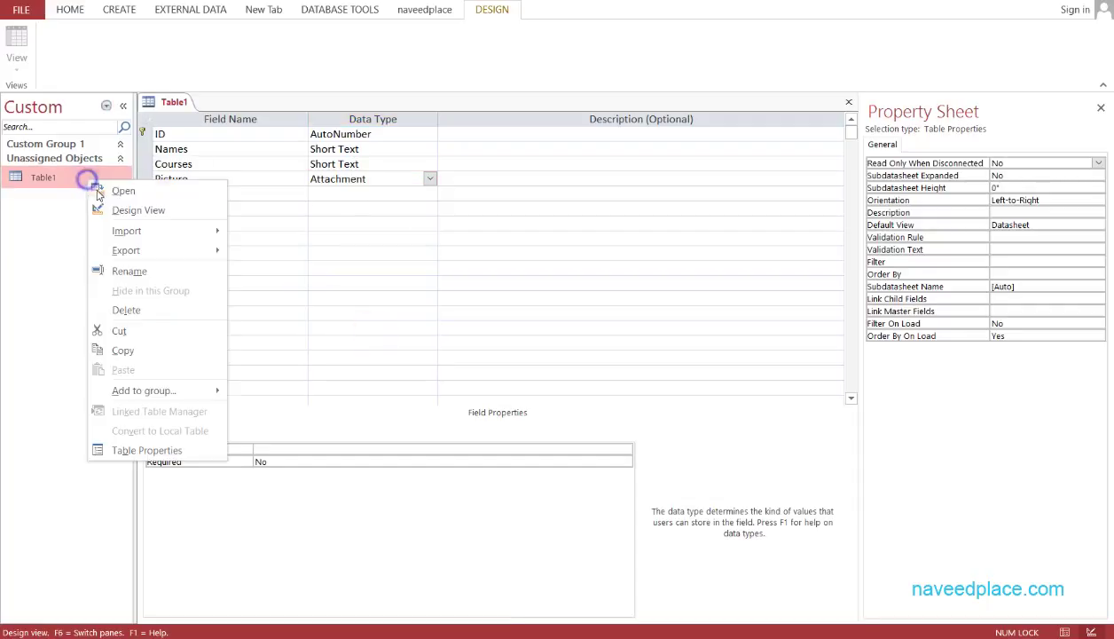
Save Table1's design and open it in Datasheet View, checking the new record's ID, Names and Courses cells
{"action": "left_click", "coordinate": [151, 197]}
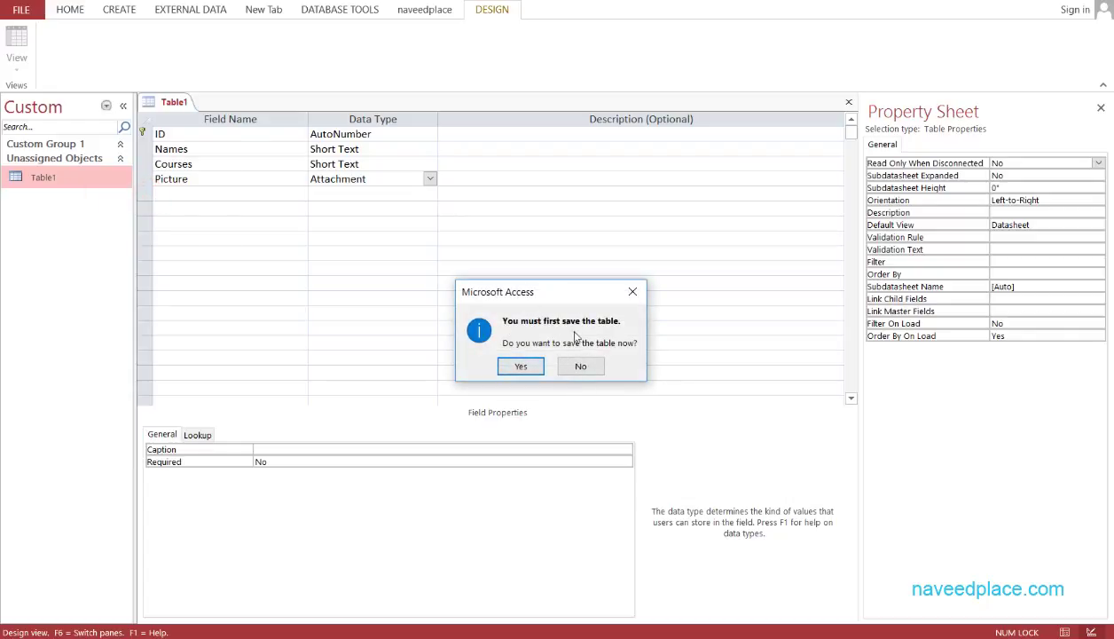
{"action": "left_click", "coordinate": [522, 366]}
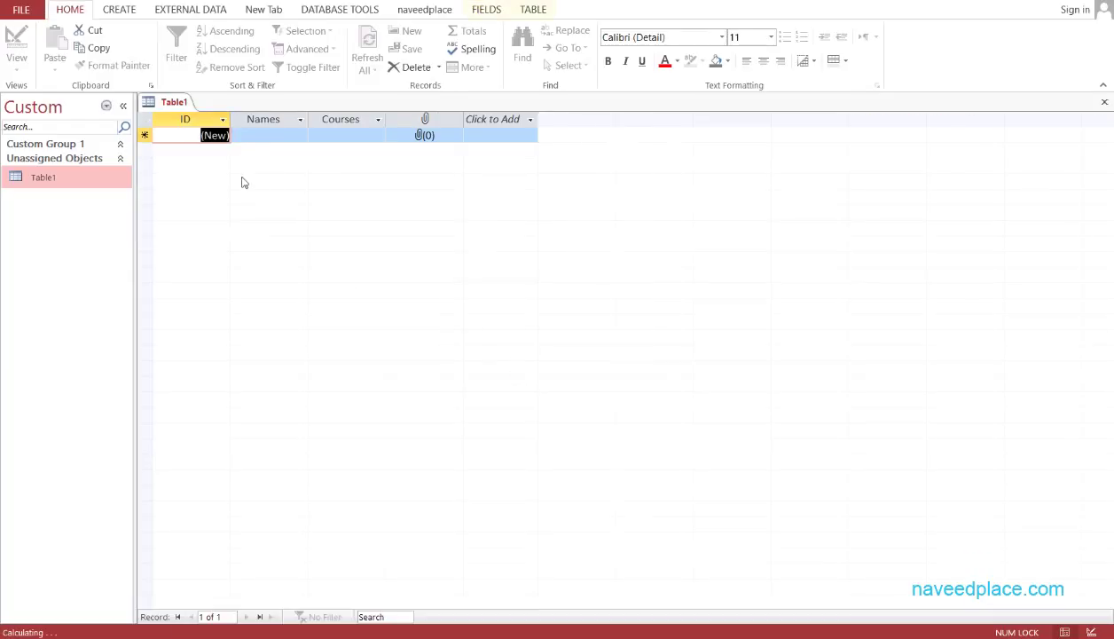
{"action": "left_click", "coordinate": [246, 133]}
{"action": "left_click", "coordinate": [337, 133]}
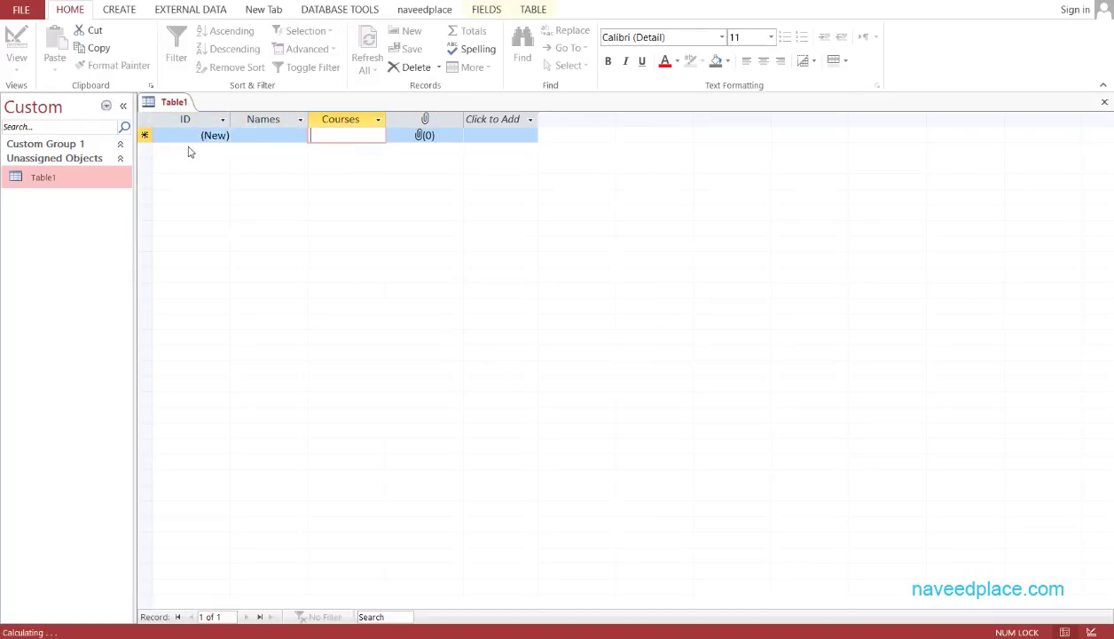
{"action": "left_click", "coordinate": [189, 139]}
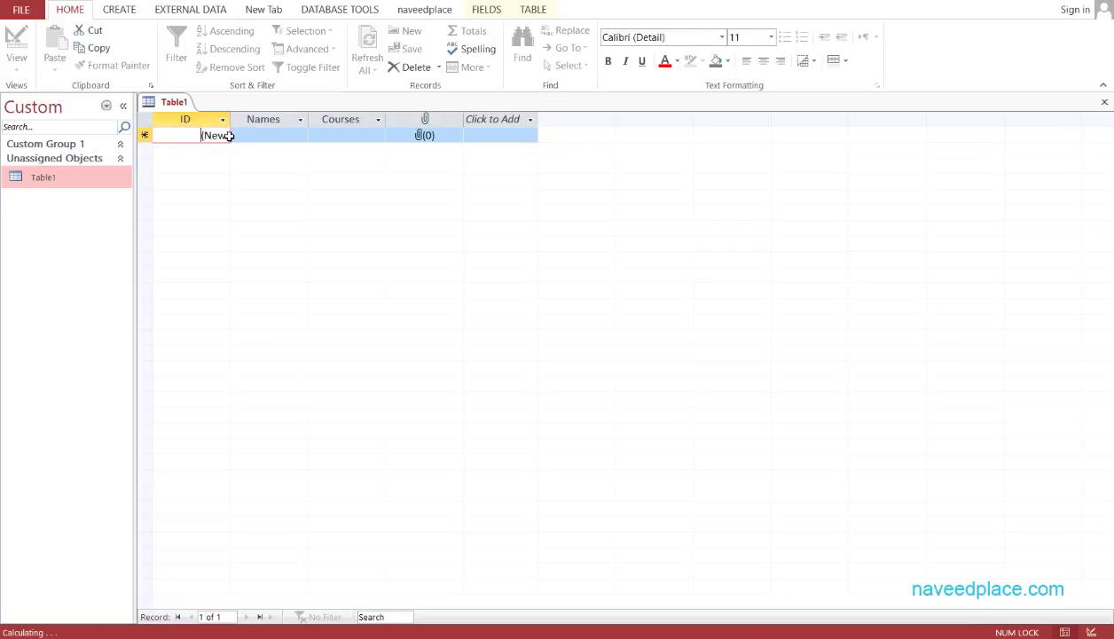
{"action": "left_click", "coordinate": [263, 136]}
{"action": "left_click", "coordinate": [361, 136]}
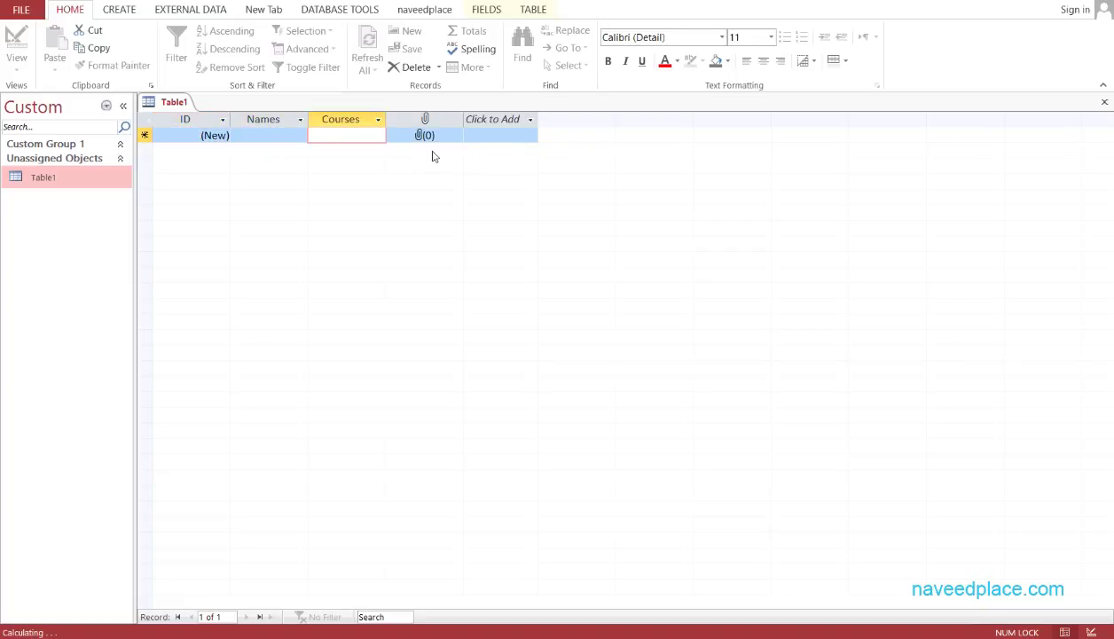
{"action": "left_click", "coordinate": [118, 16]}
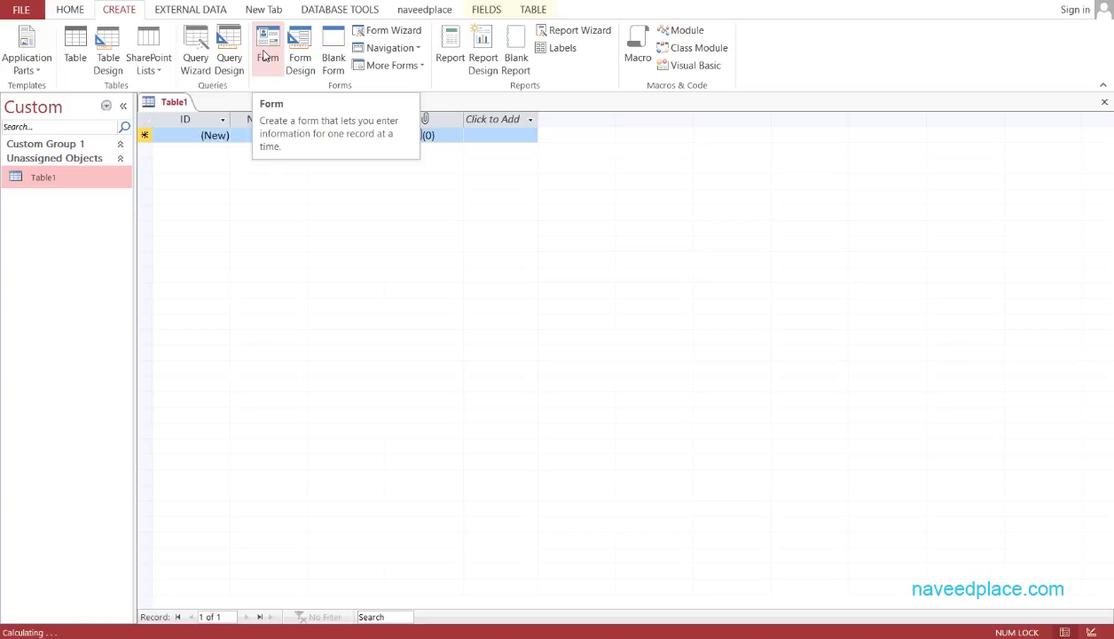
Create a form from Table1 and save it as Table1
{"action": "left_click", "coordinate": [266, 55]}
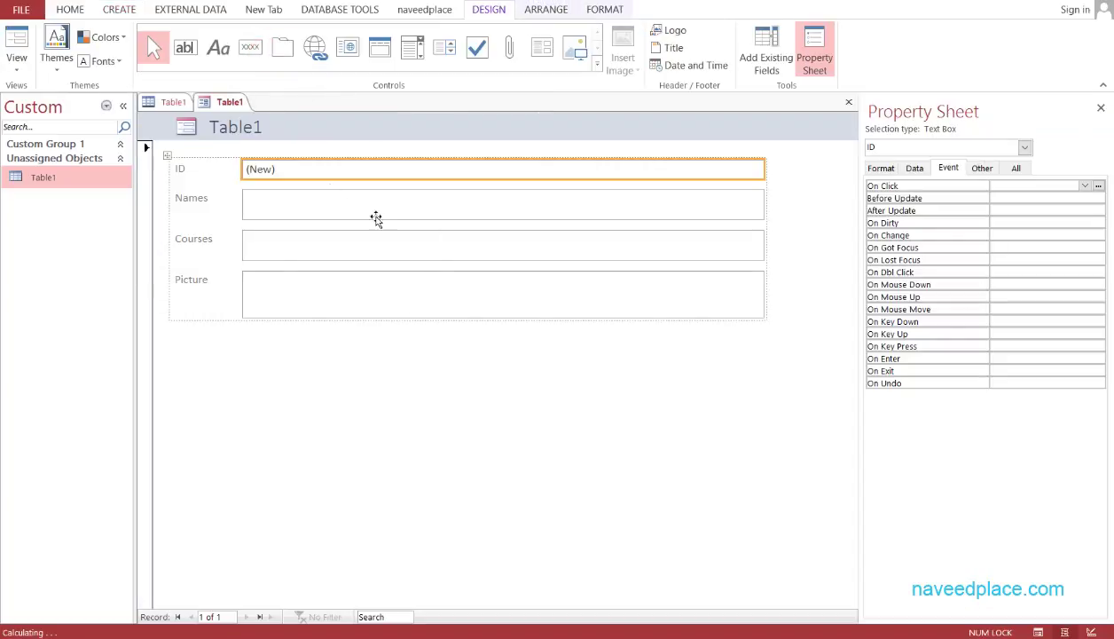
{"action": "key", "text": "ctrl+s"}
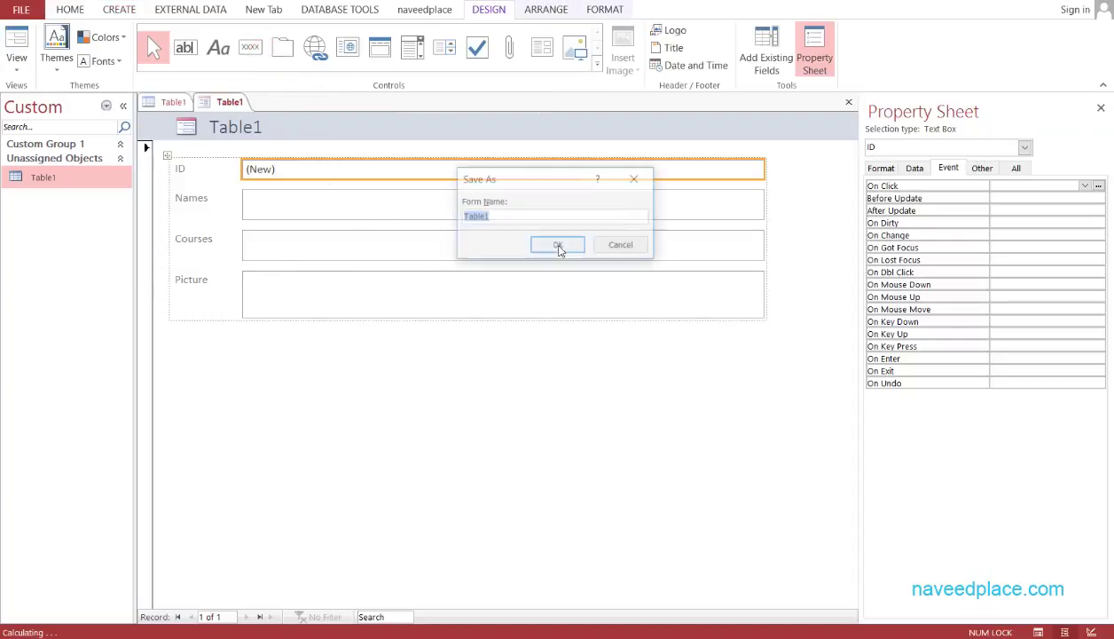
{"action": "left_click", "coordinate": [552, 254]}
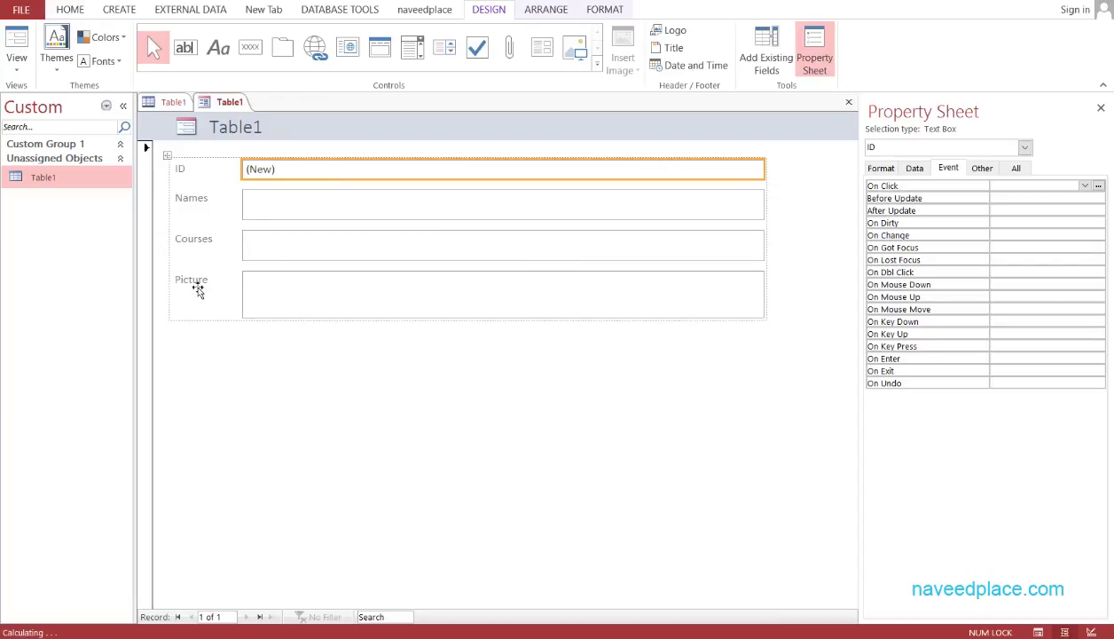
Switch the Table1 form from design to Form View
{"action": "left_click", "coordinate": [291, 308]}
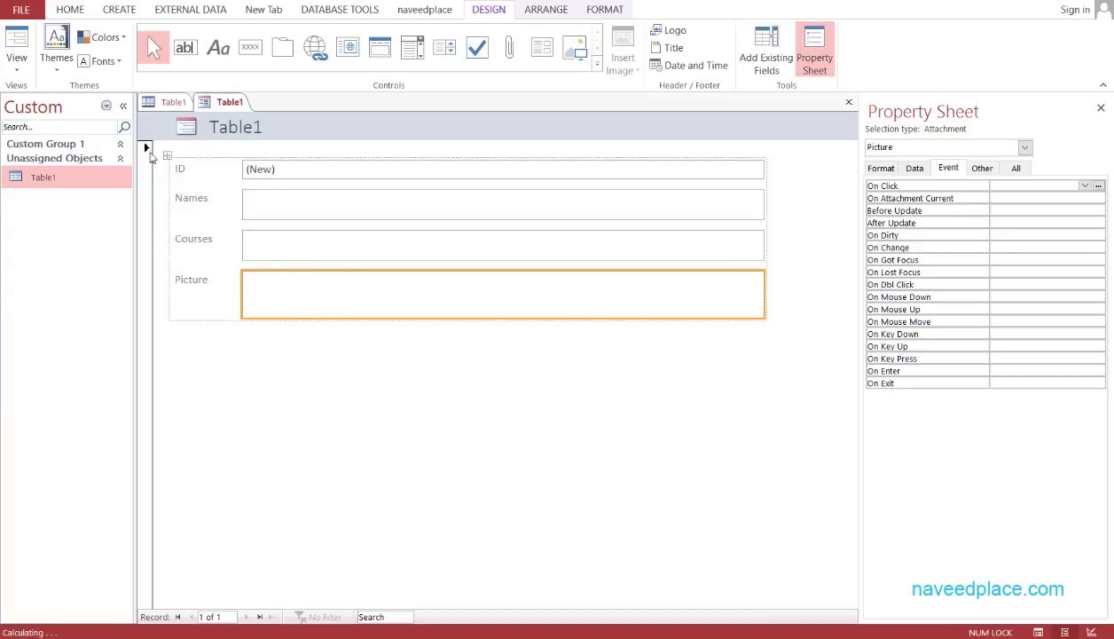
{"action": "left_click", "coordinate": [21, 75]}
{"action": "left_click", "coordinate": [64, 92]}
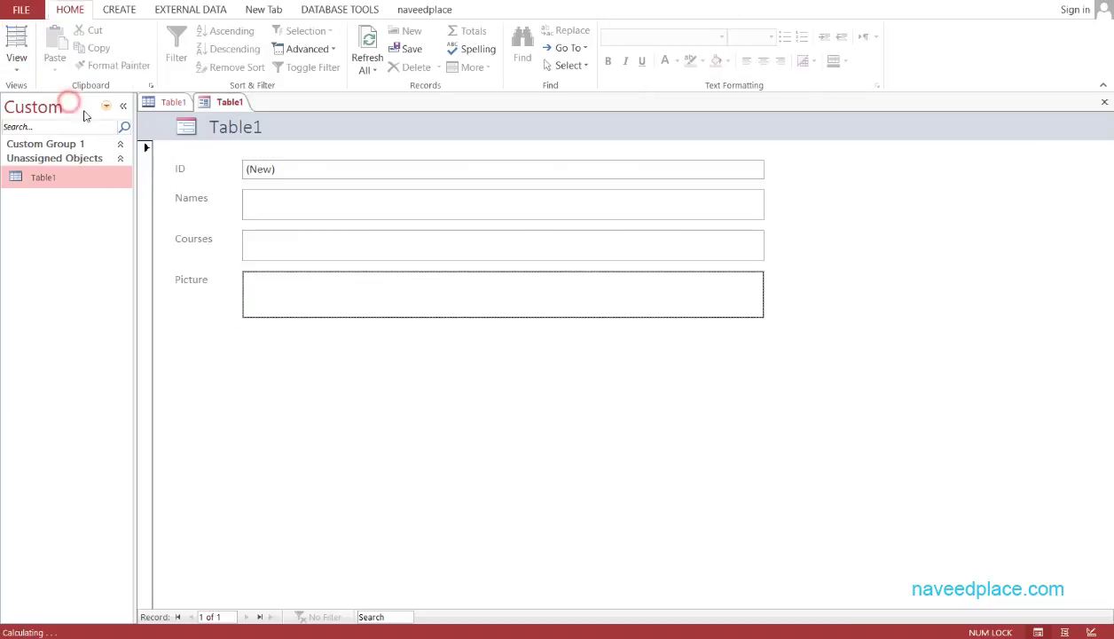
Enter the student's name and the course Java in the first record
{"action": "left_click", "coordinate": [282, 206]}
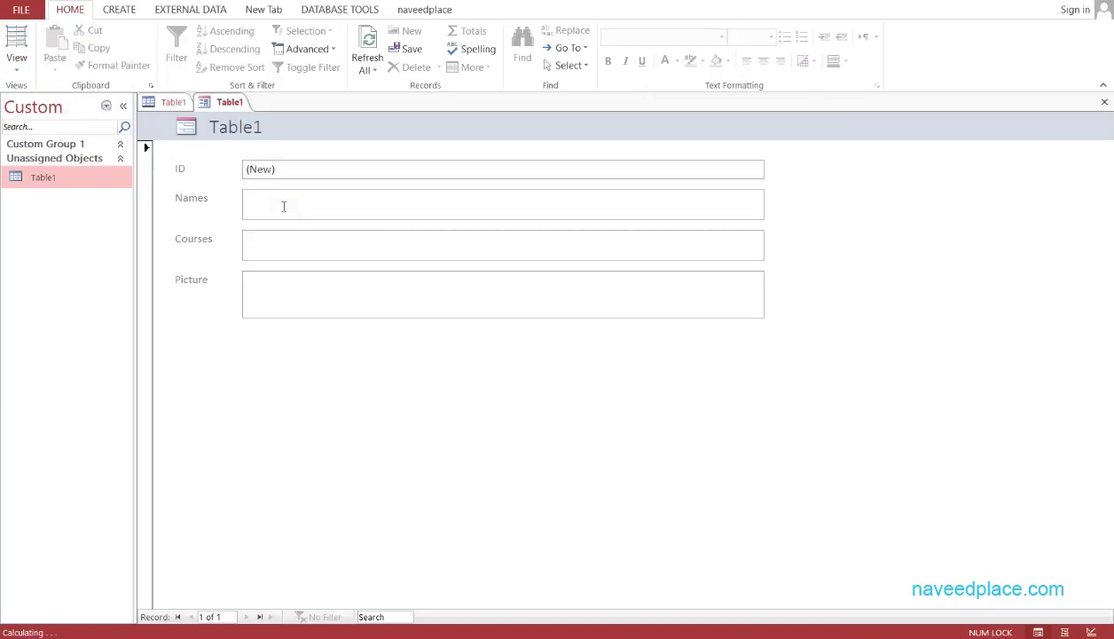
{"action": "type", "text": "Naveed"}
{"action": "left_click", "coordinate": [276, 236]}
Attach Customer.jpg to the first record's Picture field
{"action": "left_click", "coordinate": [295, 290]}
{"action": "double_click", "coordinate": [307, 291]}
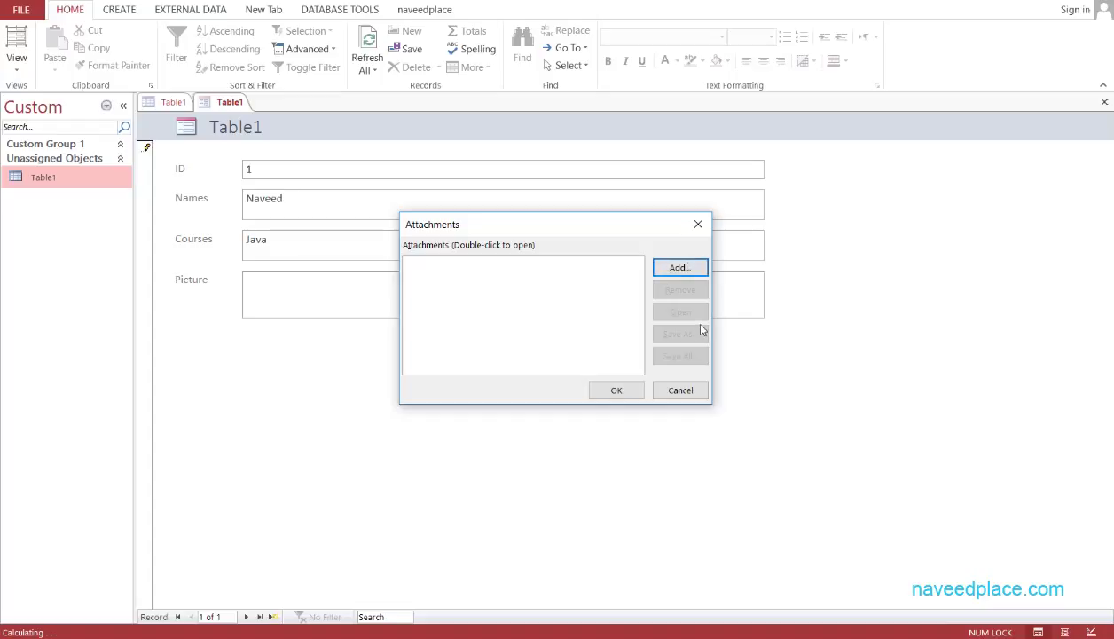
{"action": "left_click", "coordinate": [691, 275]}
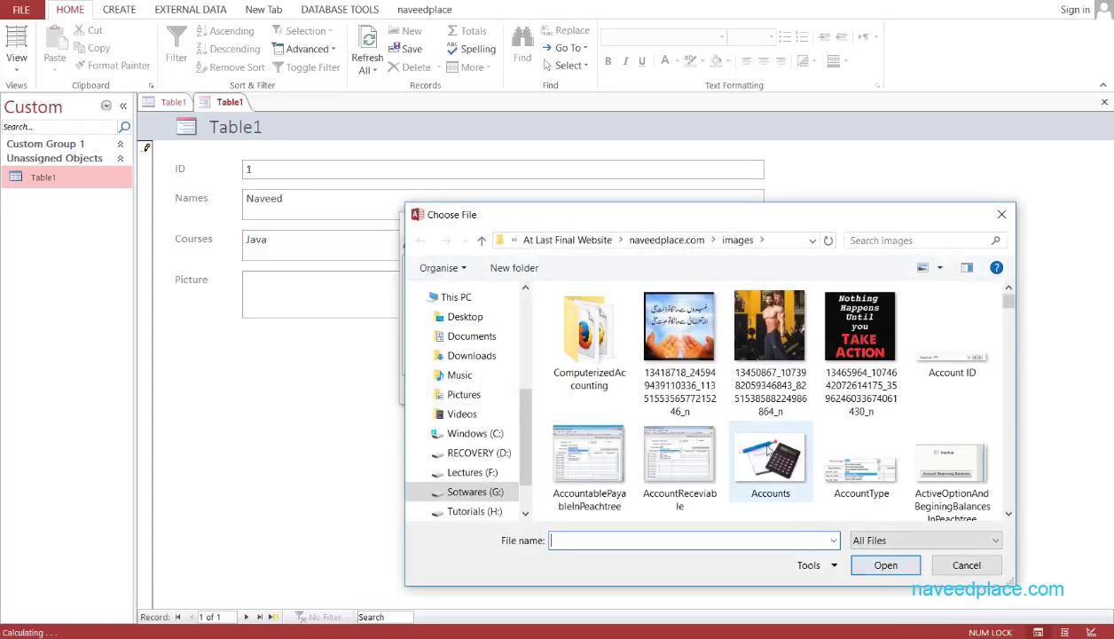
{"action": "scroll", "coordinate": [741, 448], "scroll_direction": "down", "scroll_amount": 2}
{"action": "mouse_move", "coordinate": [1007, 310]}
{"action": "left_mouse_down"}
{"action": "mouse_move", "coordinate": [1008, 346]}
{"action": "mouse_move", "coordinate": [1008, 330]}
{"action": "left_mouse_up"}
{"action": "left_click", "coordinate": [752, 420]}
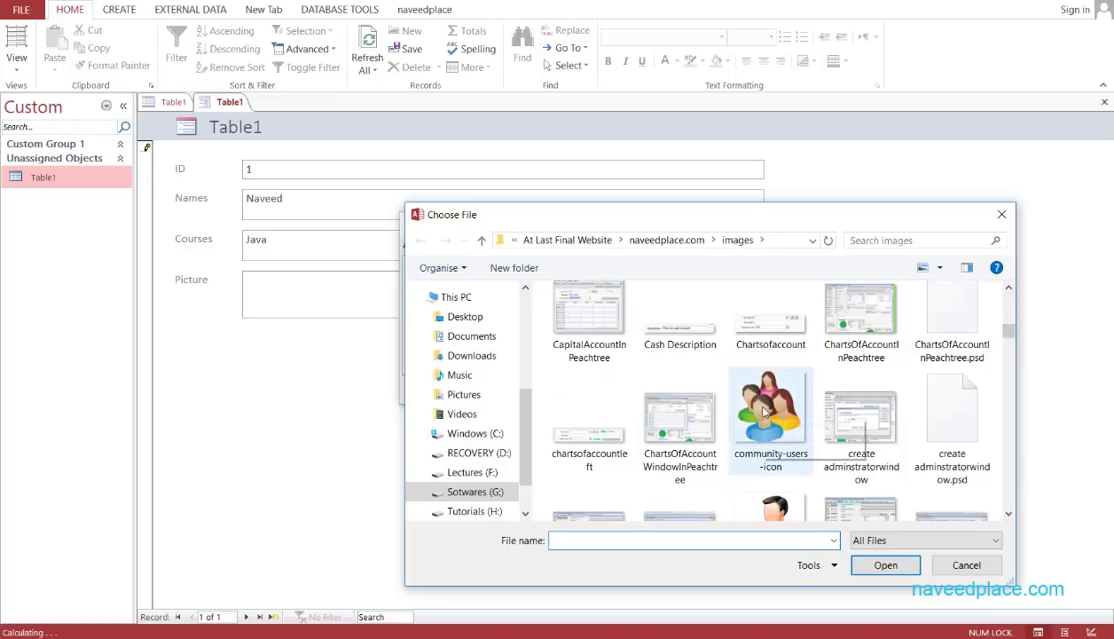
{"action": "left_click", "coordinate": [771, 506]}
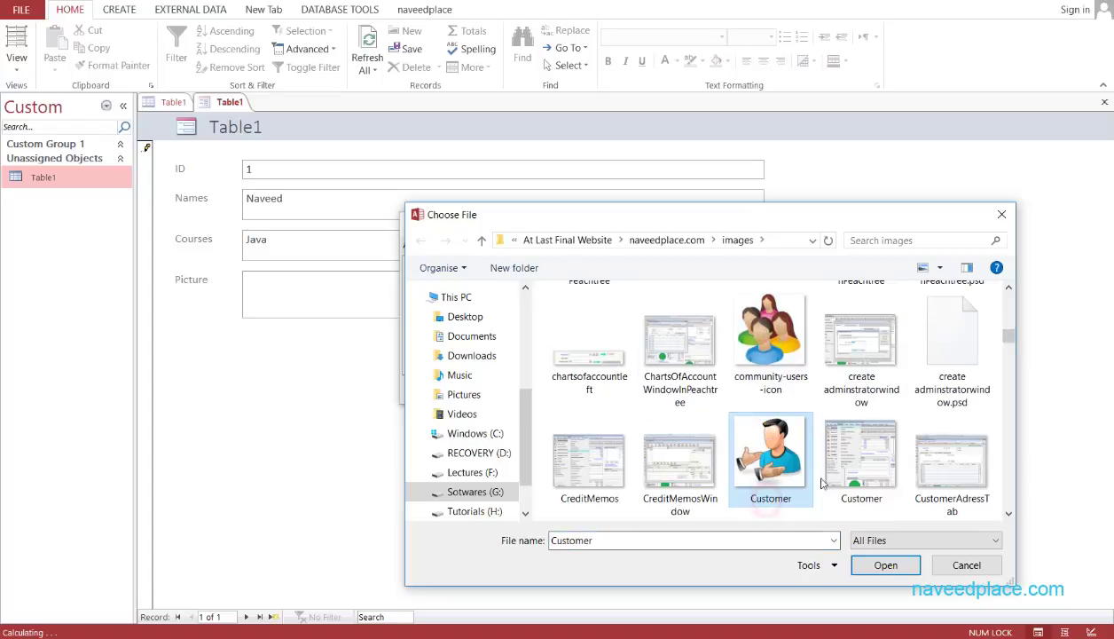
{"action": "left_click", "coordinate": [885, 568]}
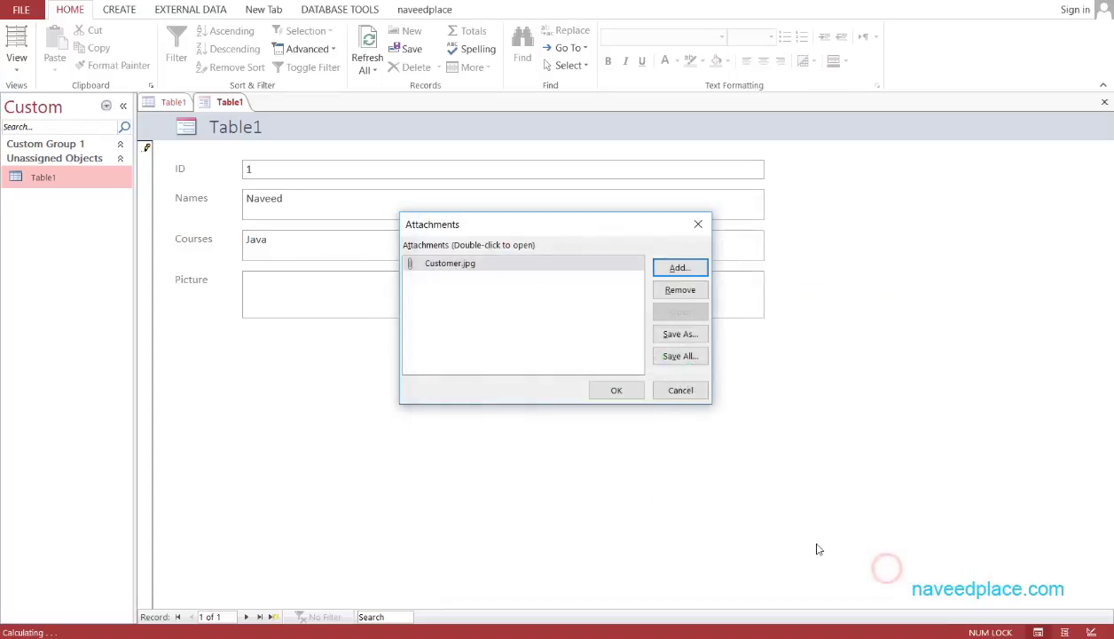
{"action": "left_click", "coordinate": [617, 392]}
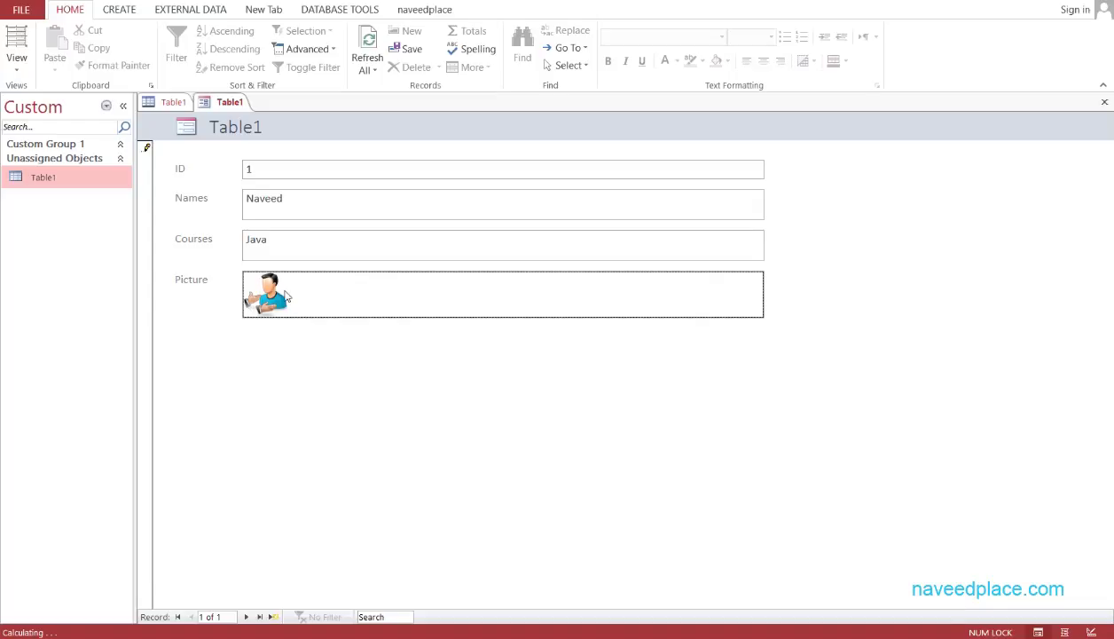
Start a new record with another student's name and the course Ms Office
{"action": "left_click", "coordinate": [248, 619]}
{"action": "left_click", "coordinate": [277, 206]}
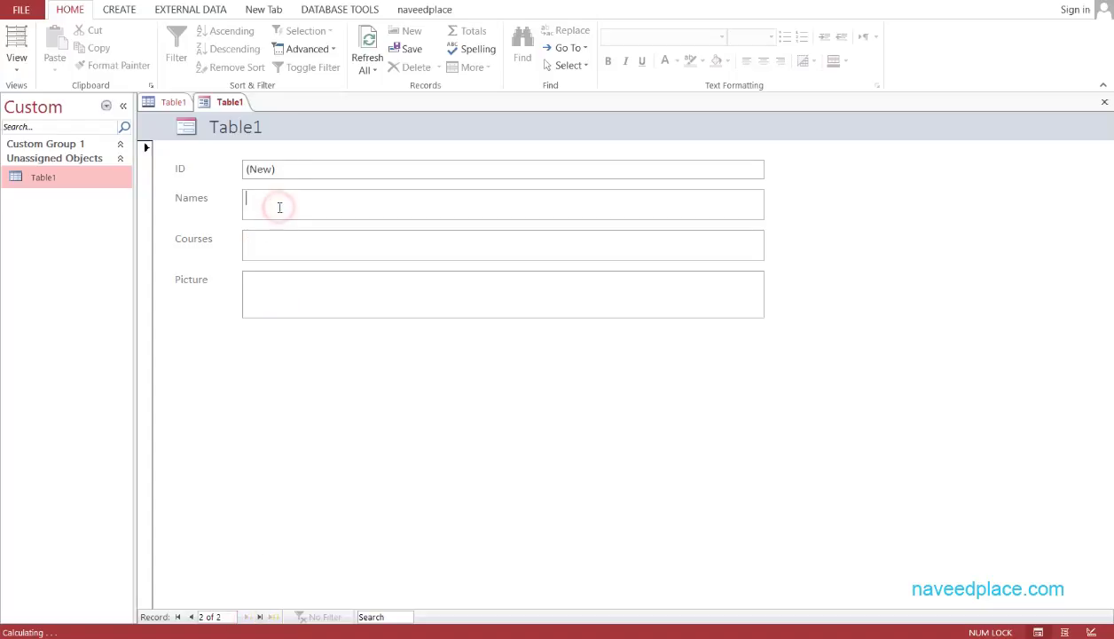
{"action": "type", "text": "Hussain"}
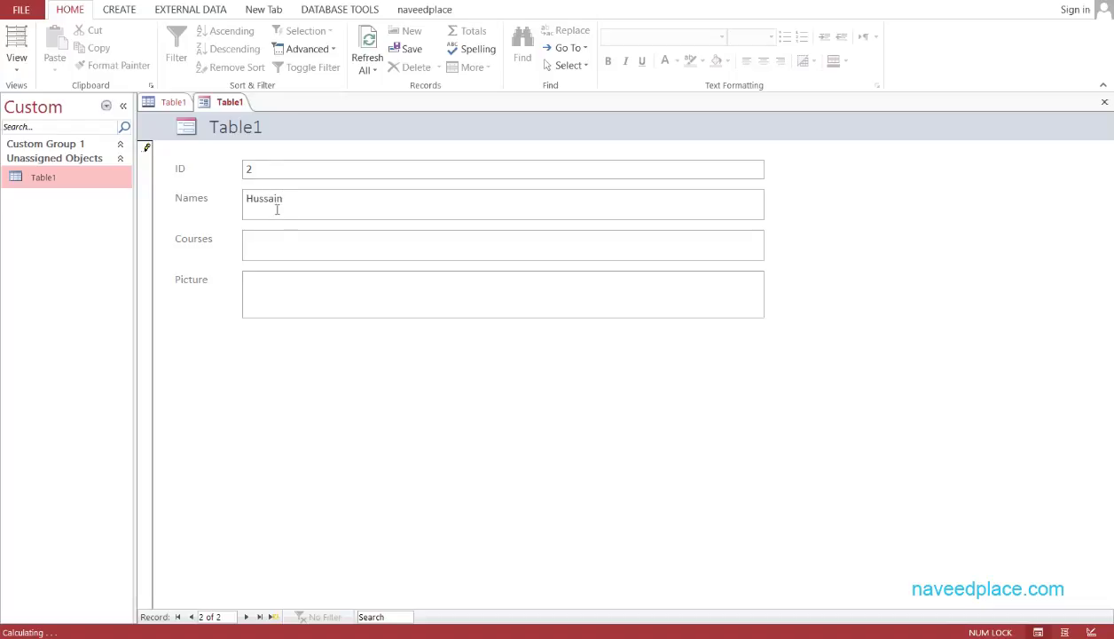
{"action": "left_click", "coordinate": [272, 244]}
Attach Accounts.jpg to the second record's Picture field, then return to the first record
{"action": "left_click", "coordinate": [274, 288]}
{"action": "double_click", "coordinate": [299, 286]}
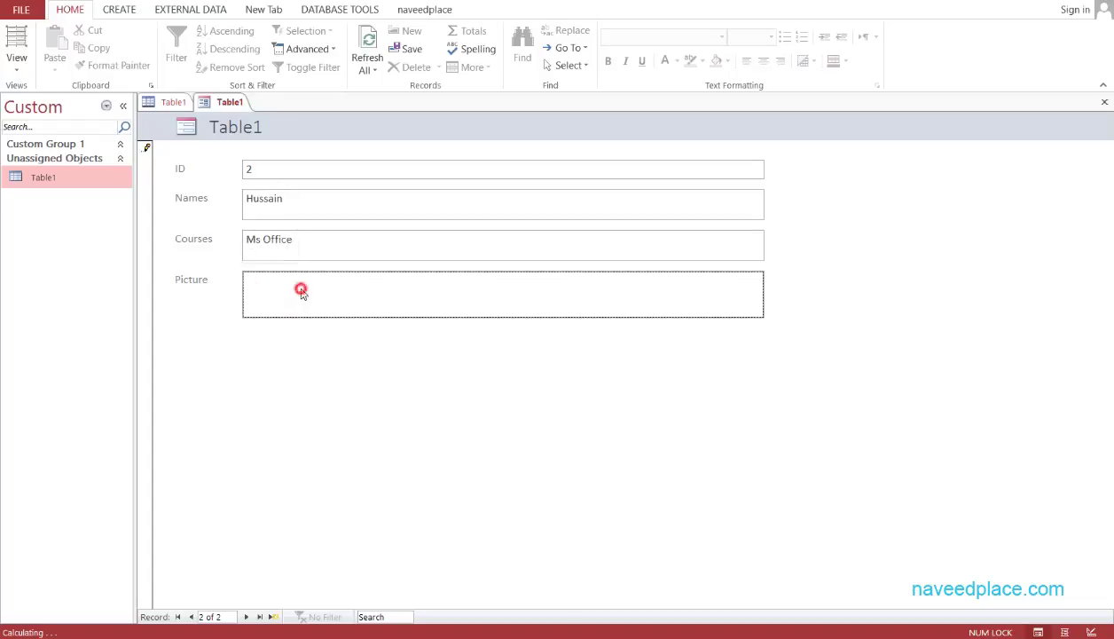
{"action": "left_click", "coordinate": [691, 271]}
{"action": "left_click", "coordinate": [750, 466]}
{"action": "scroll", "coordinate": [773, 497], "scroll_direction": "down", "scroll_amount": 3}
{"action": "scroll", "coordinate": [773, 497], "scroll_direction": "up", "scroll_amount": 3}
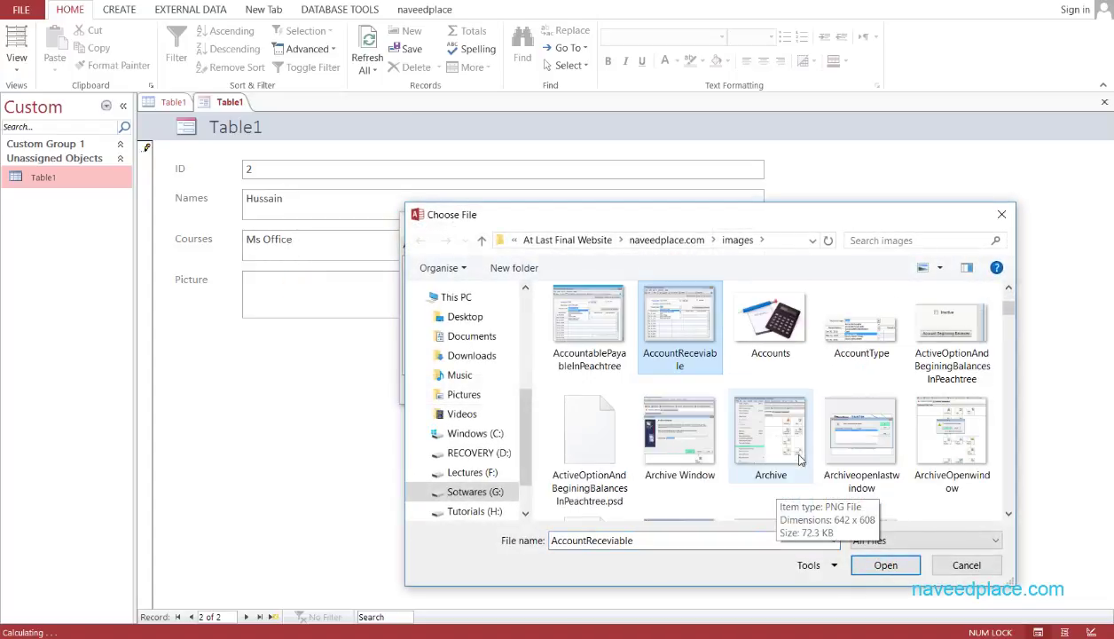
{"action": "left_click", "coordinate": [768, 321]}
{"action": "left_click", "coordinate": [882, 565]}
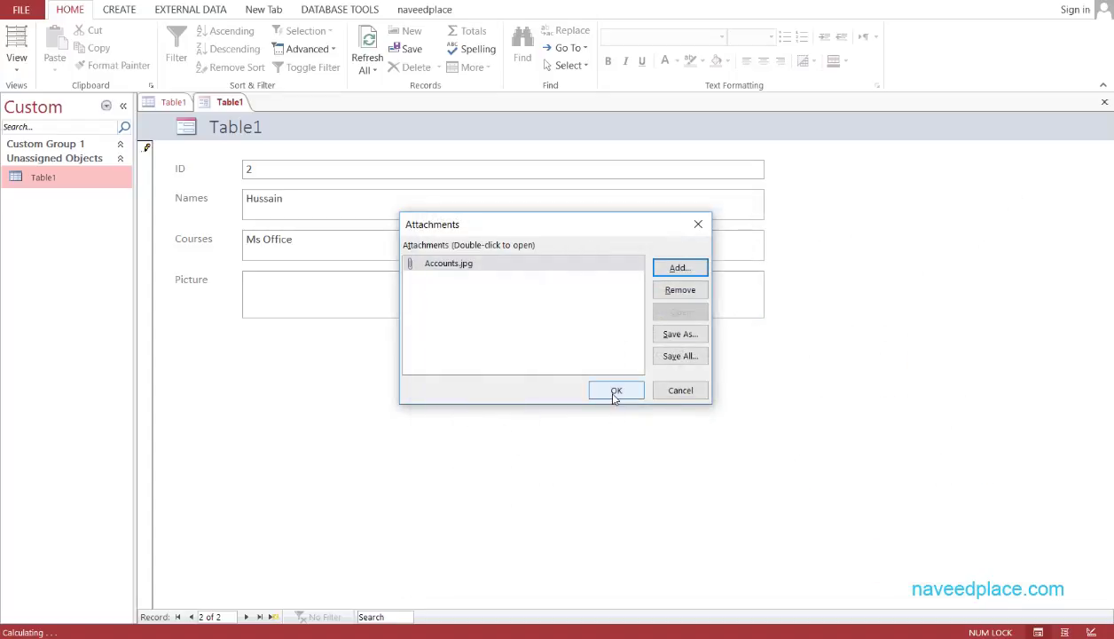
{"action": "left_click", "coordinate": [610, 390]}
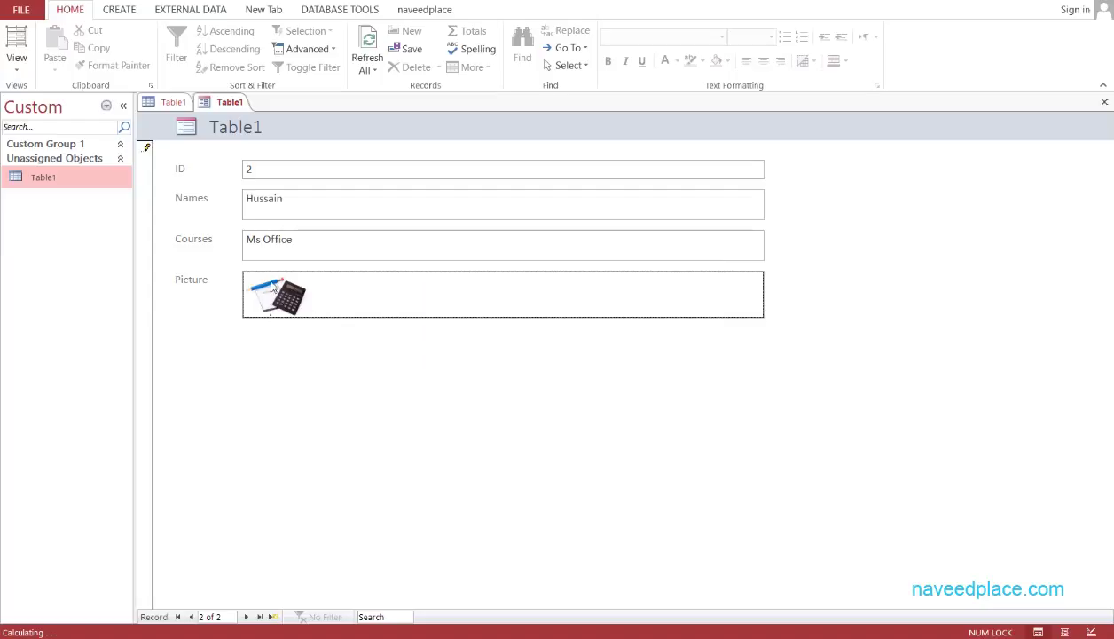
{"action": "left_click", "coordinate": [191, 617]}
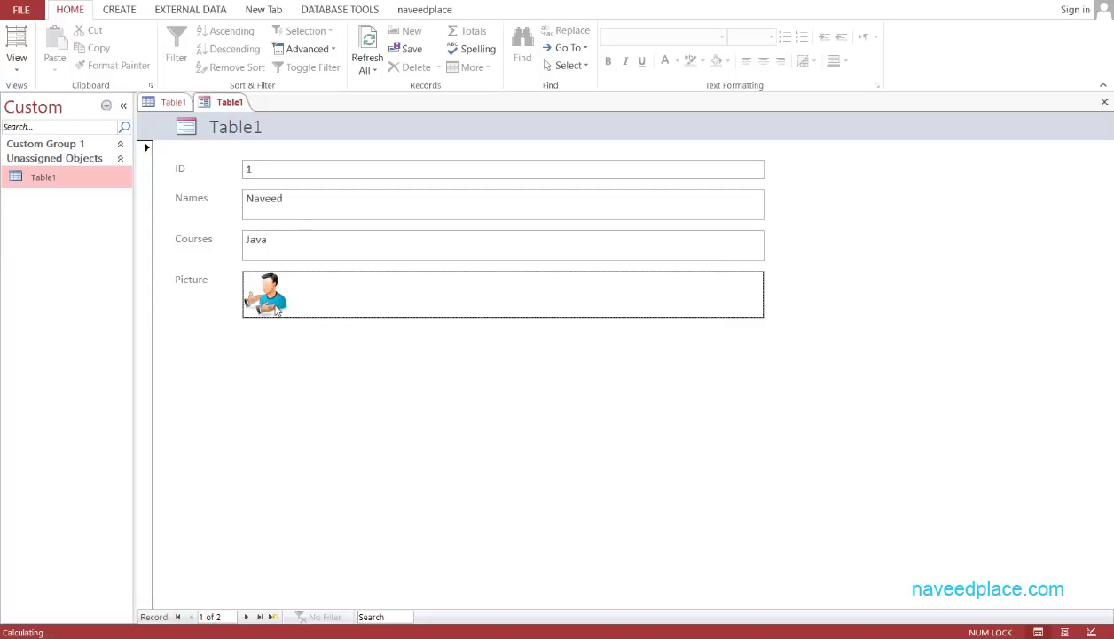
{"action": "left_click", "coordinate": [246, 616]}
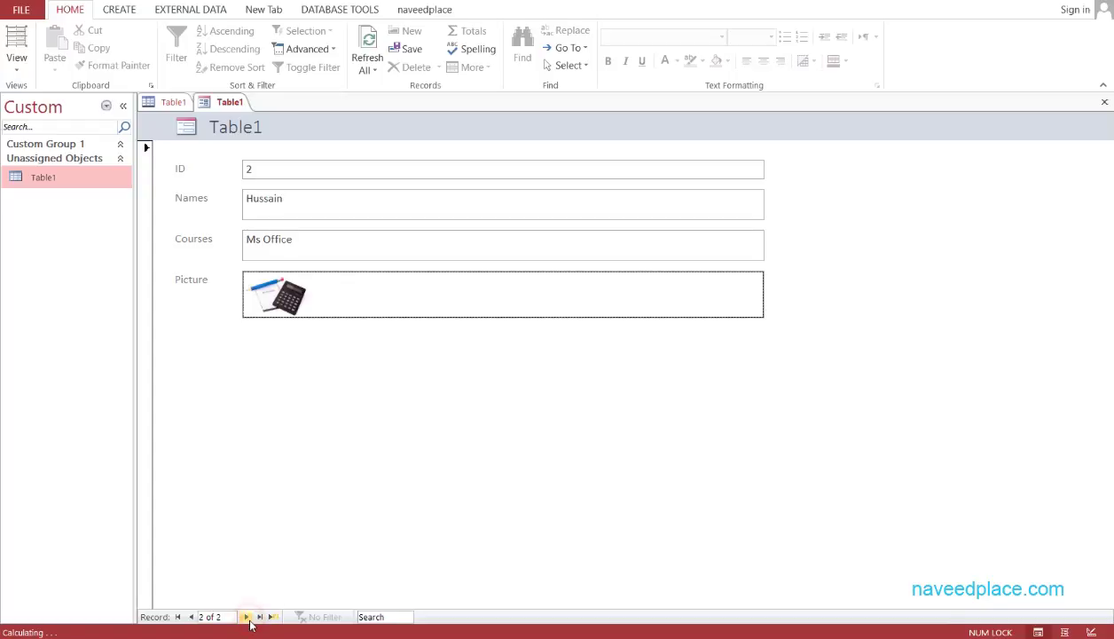
{"action": "double_click", "coordinate": [311, 202]}
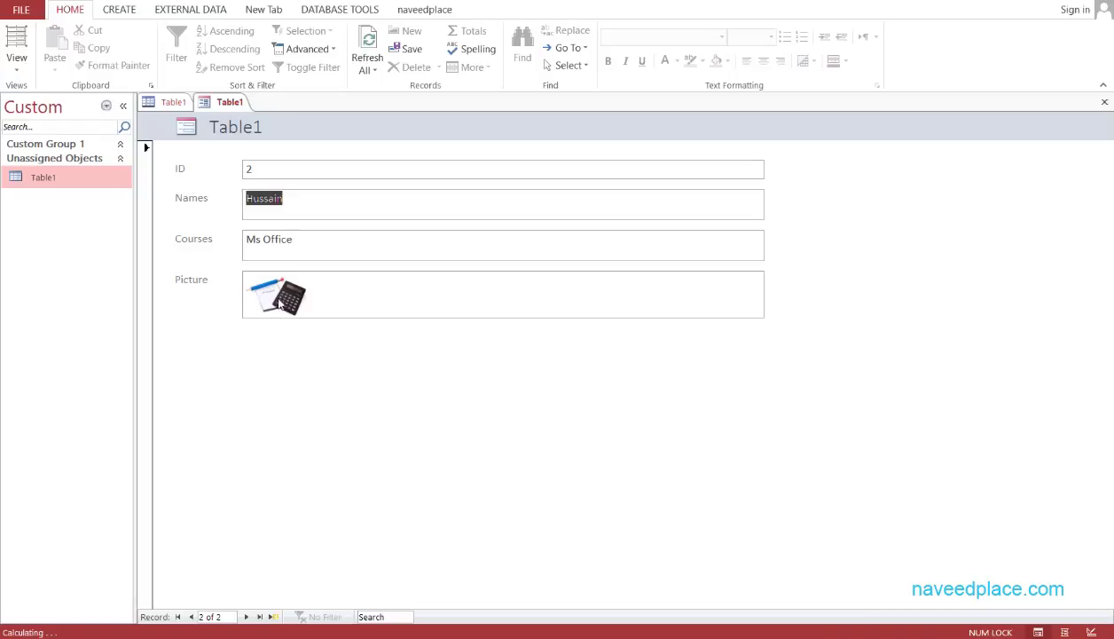
{"action": "left_click", "coordinate": [166, 105]}
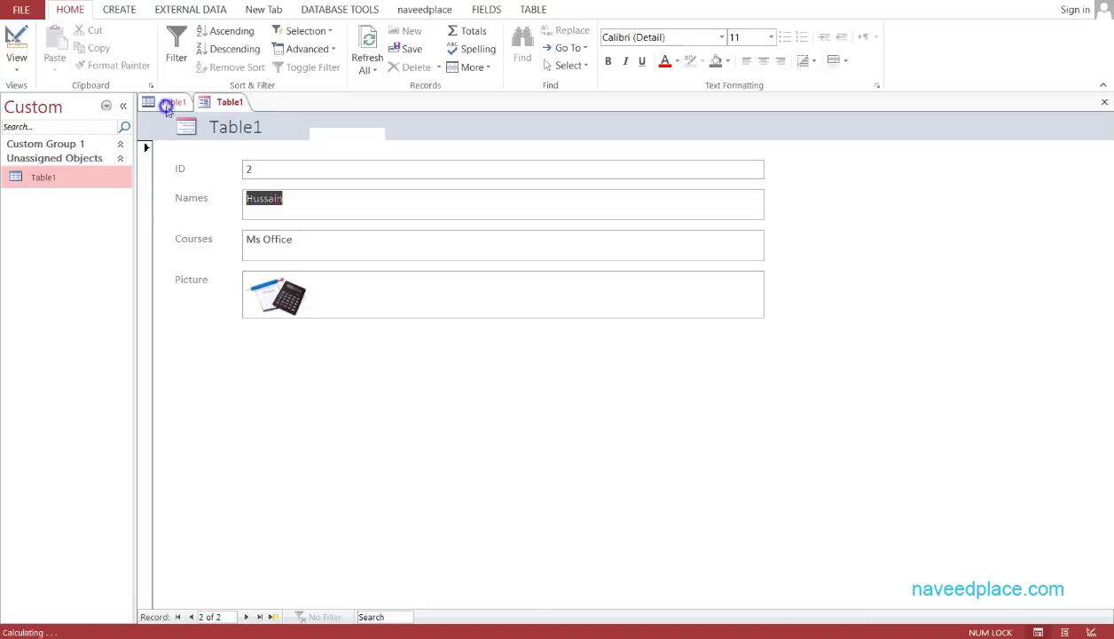
Refresh the Table1 datasheet with Refresh All to show the saved records
{"action": "right_click", "coordinate": [166, 105]}
{"action": "left_click", "coordinate": [385, 208]}
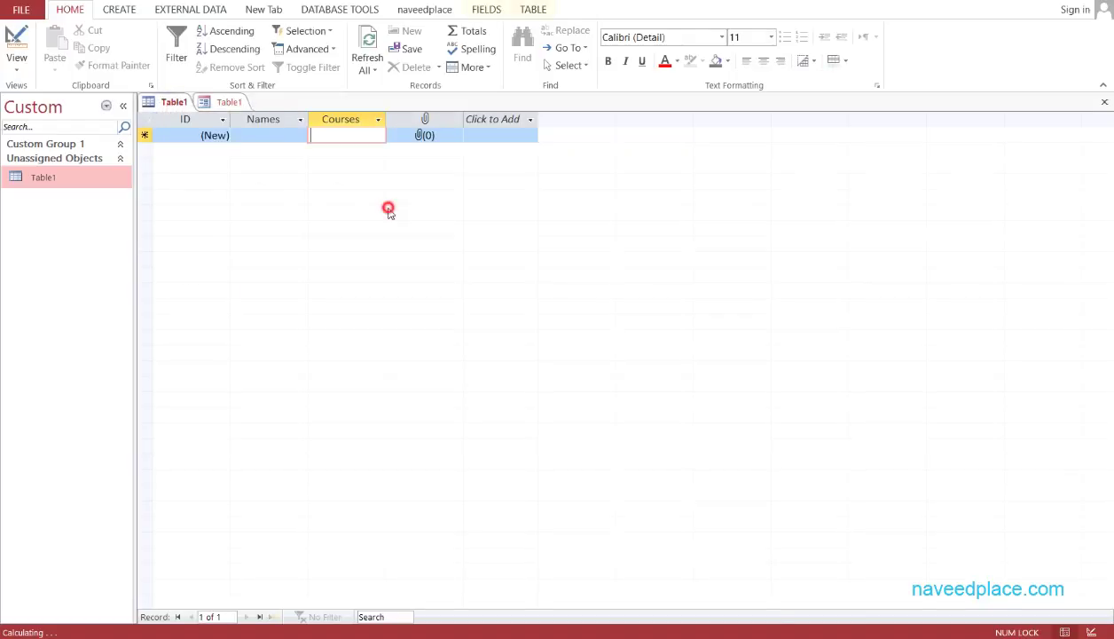
{"action": "left_click", "coordinate": [369, 46]}
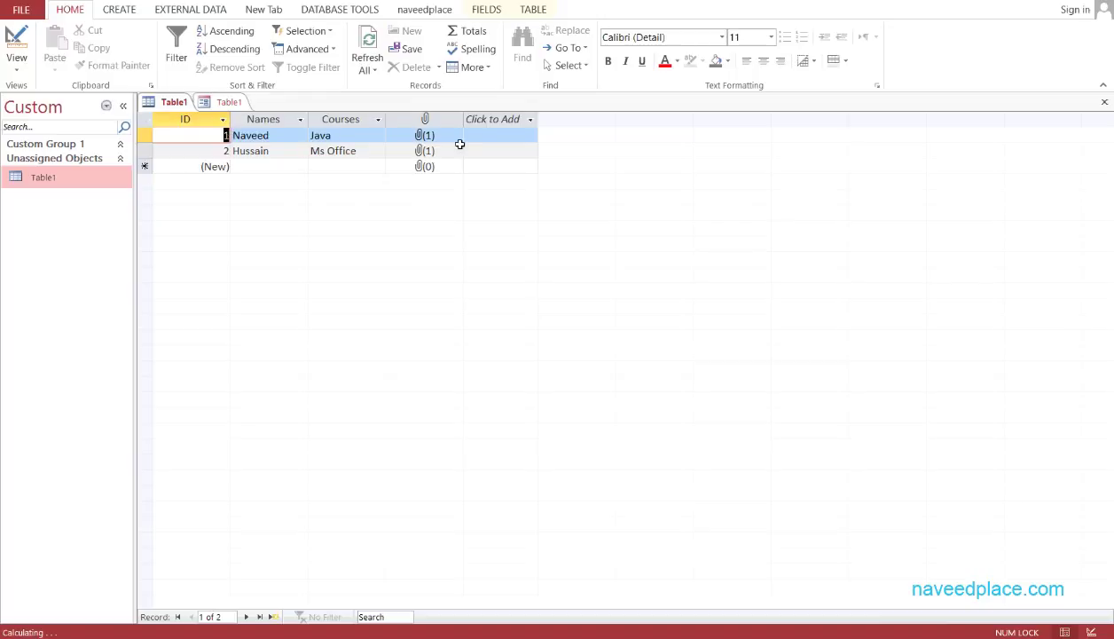